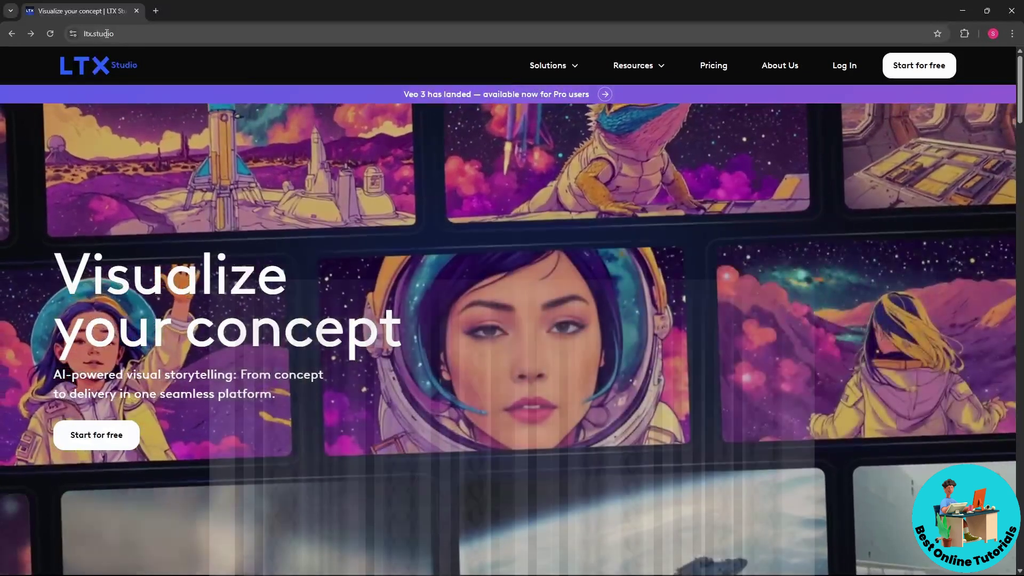
# Start a free LTX Studio account with Google sign-in and scroll through the terms.
pyautogui.click(97, 33)
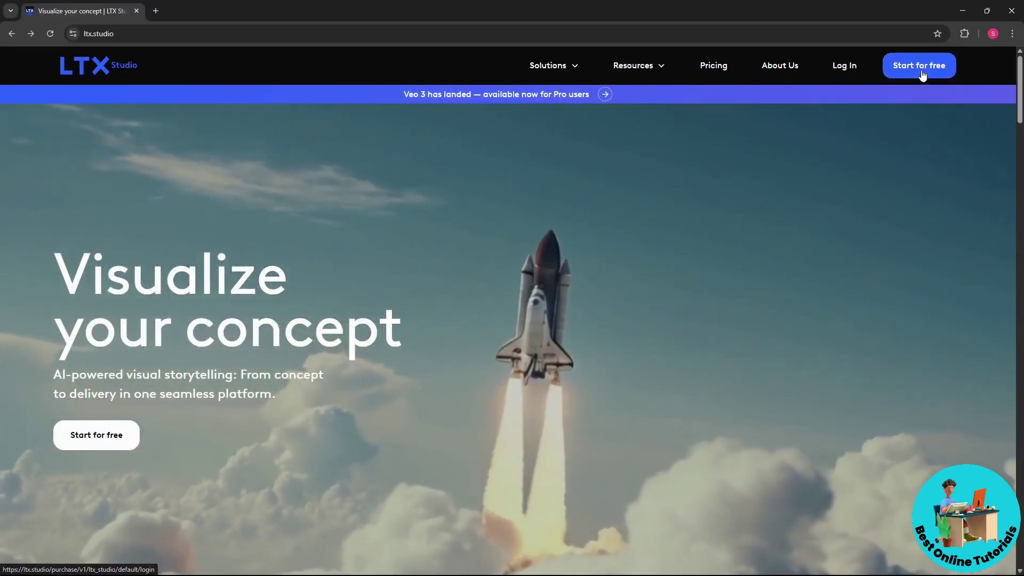
pyautogui.click(922, 75)
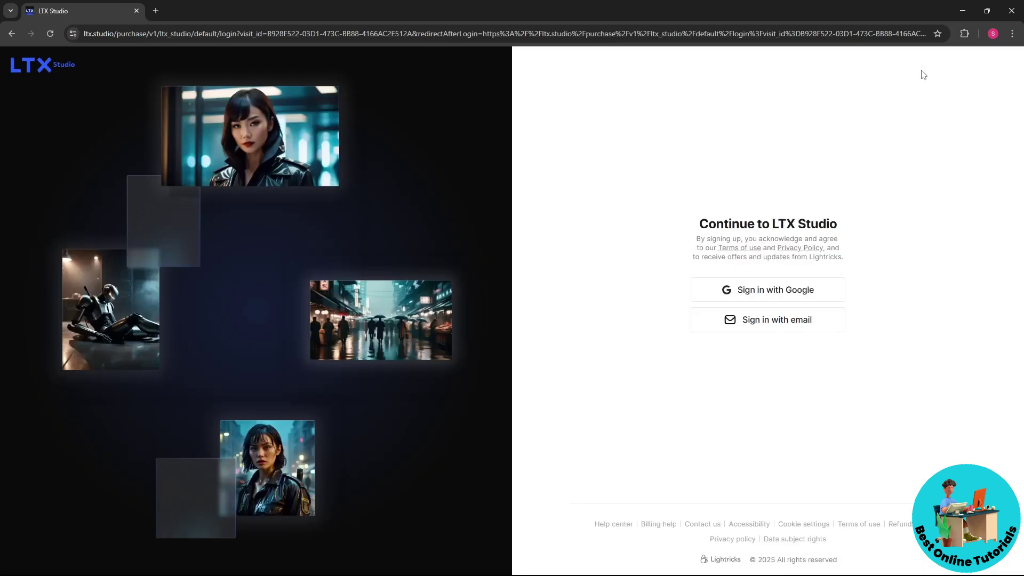
pyautogui.click(811, 291)
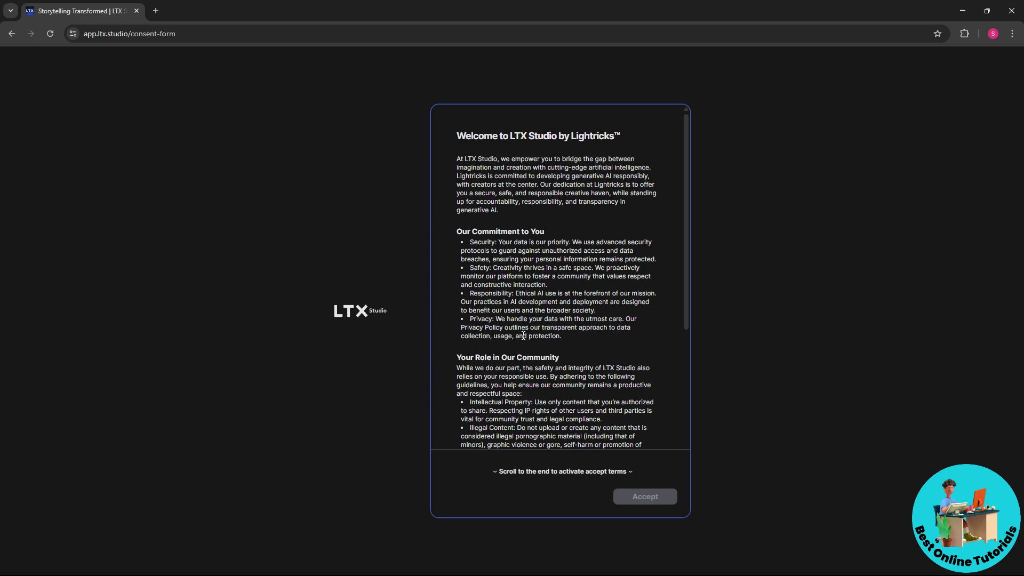
pyautogui.scroll(-6, 613, 291)
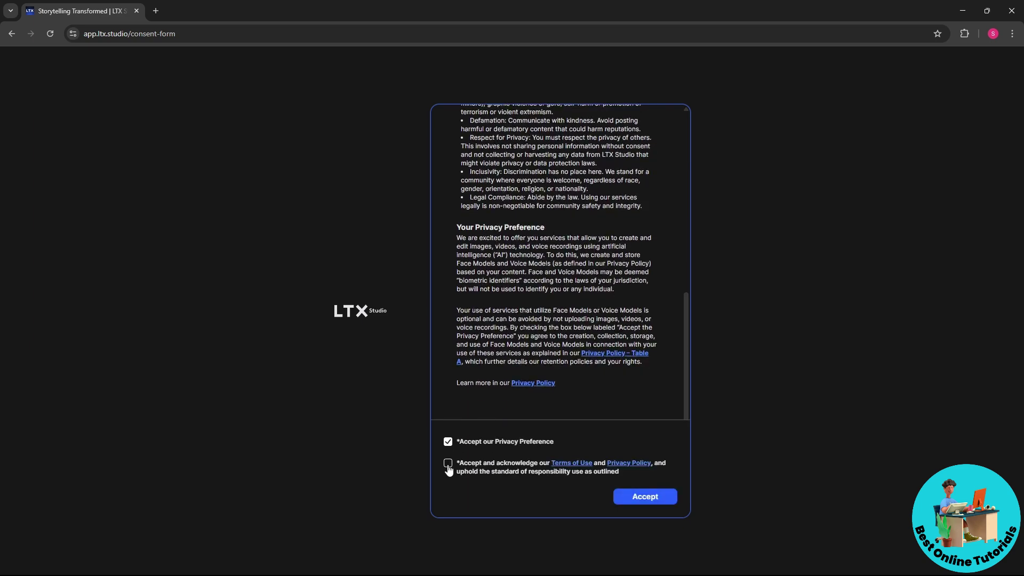
# Accept the terms, answer the questionnaire with Personal use, and finish it.
pyautogui.click(647, 496)
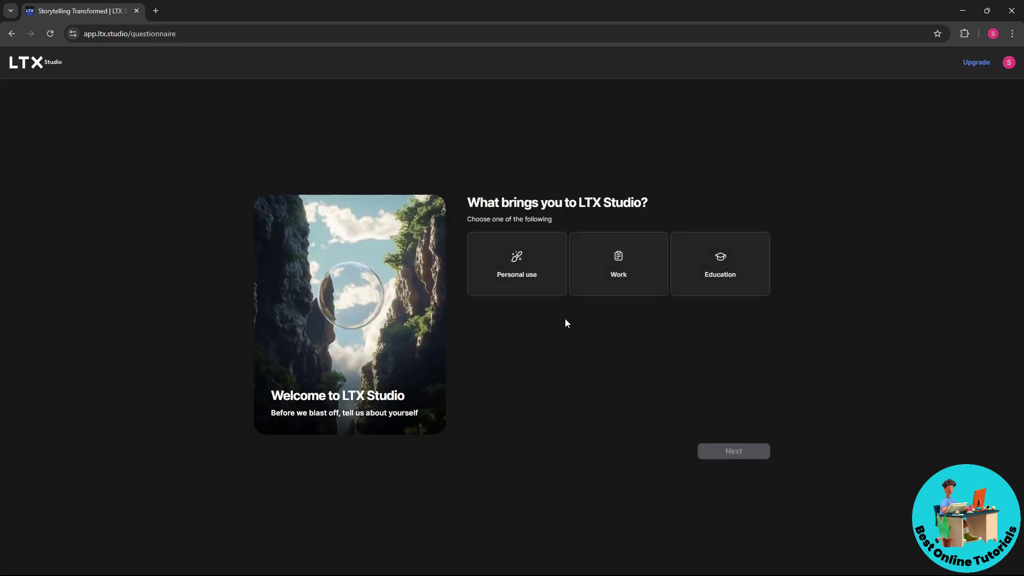
pyautogui.click(516, 271)
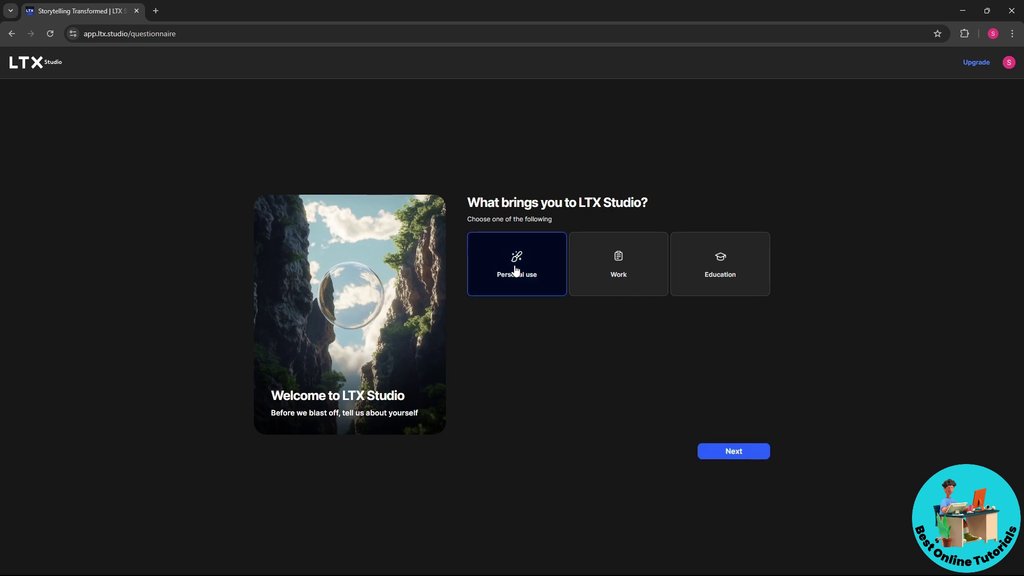
pyautogui.click(743, 454)
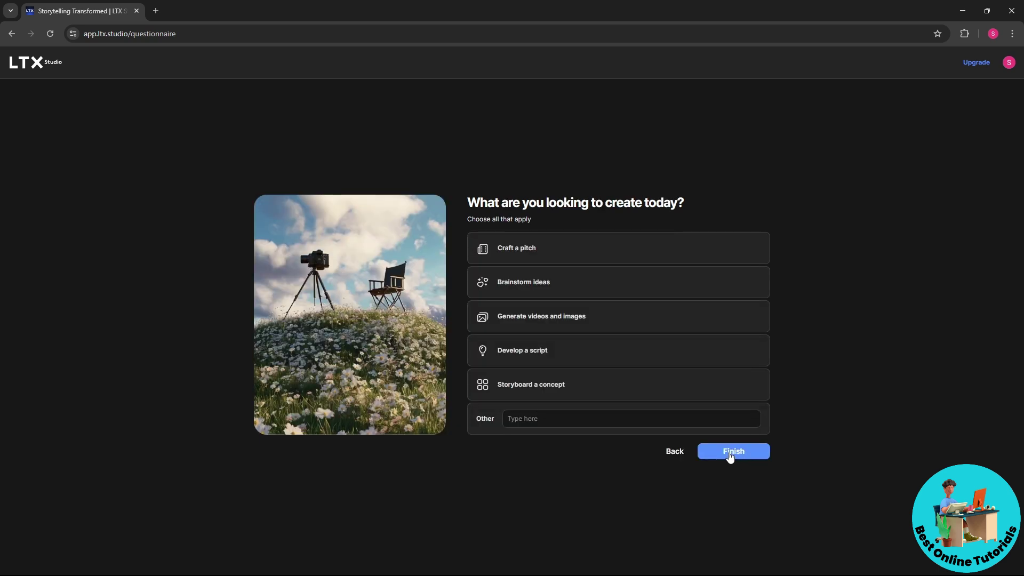
pyautogui.click(730, 456)
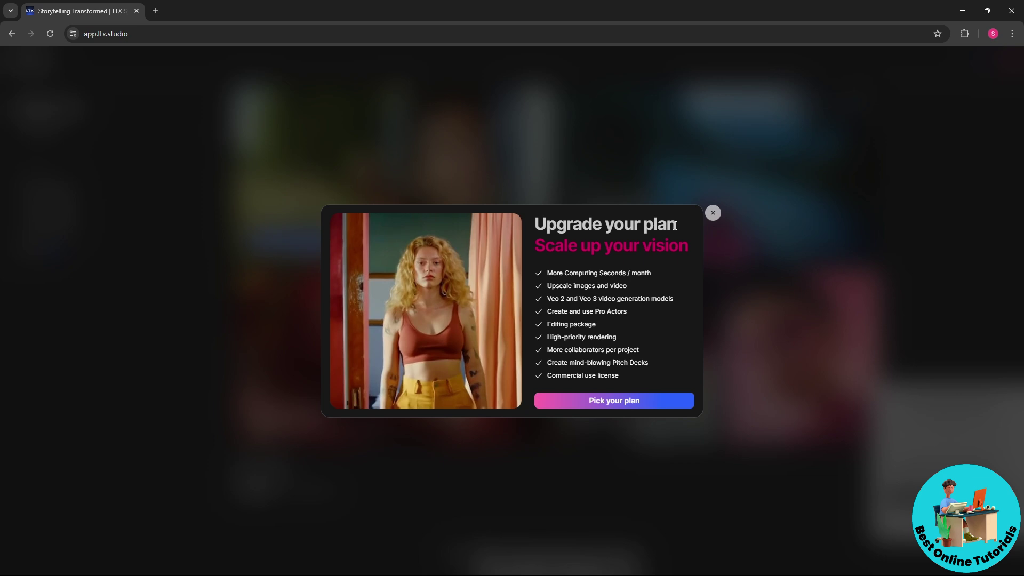
# Dismiss the 'Upgrade your plan' offer and preview the home page tool cards.
pyautogui.click(713, 214)
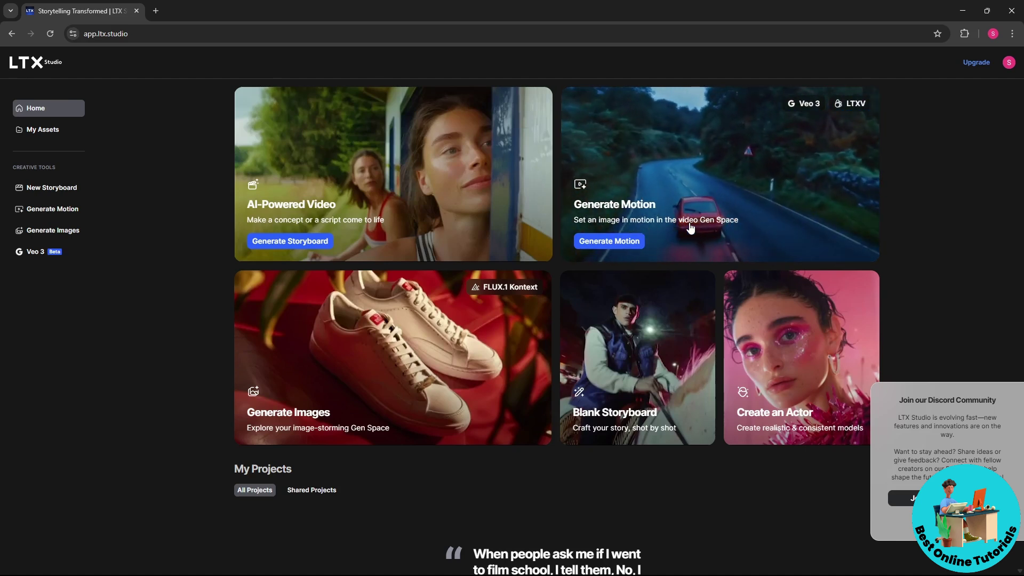
pyautogui.moveTo(320, 400)
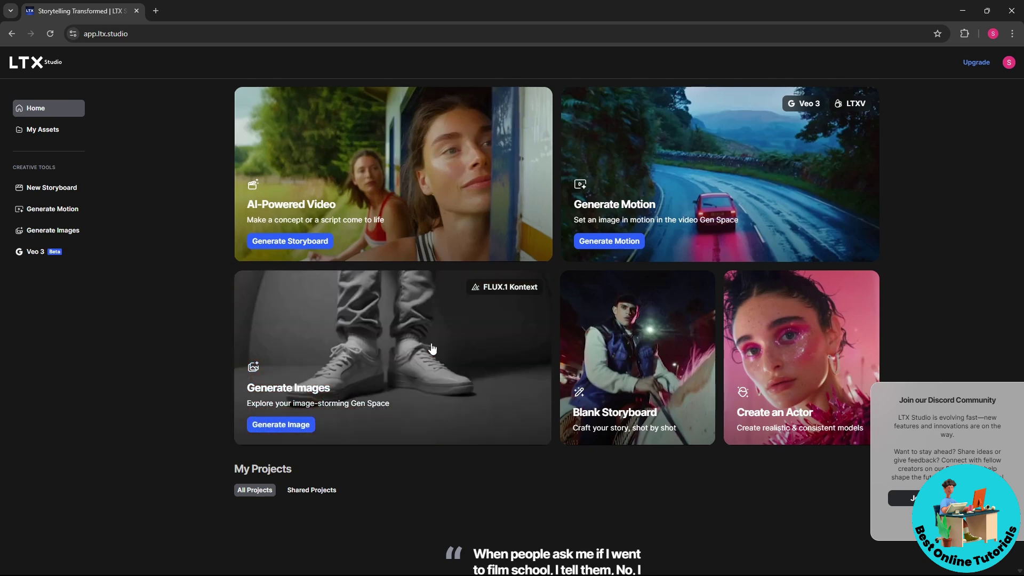
pyautogui.moveTo(626, 346)
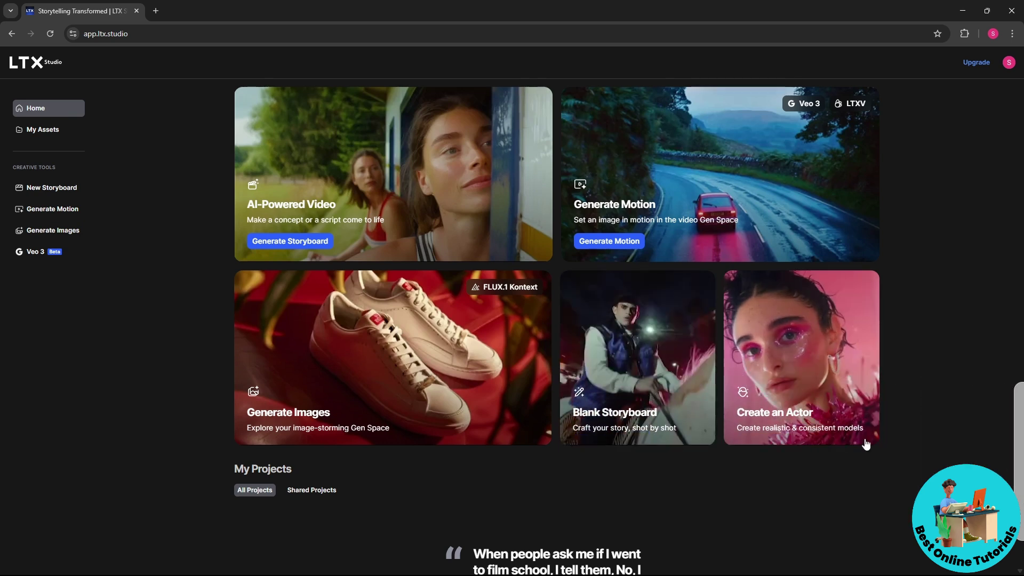
pyautogui.moveTo(822, 372)
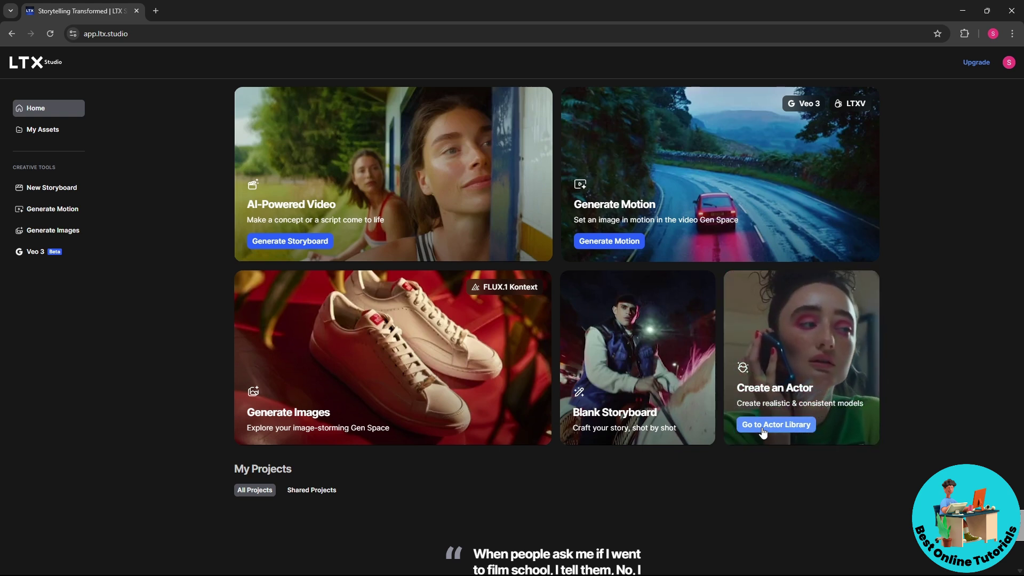
pyautogui.moveTo(253, 565)
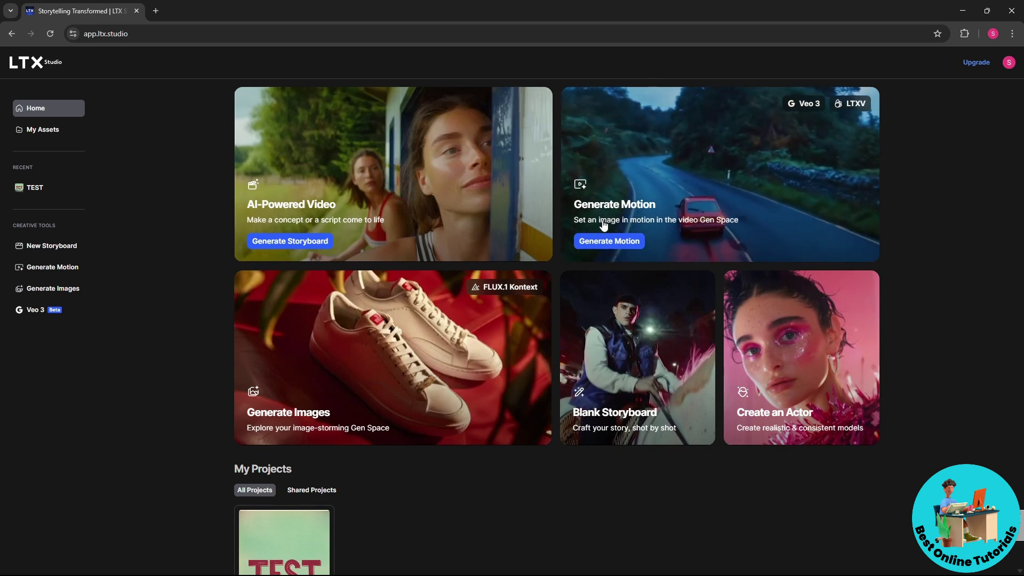
# Open the Generate Motion gen space and settle on image generation mode.
pyautogui.click(618, 243)
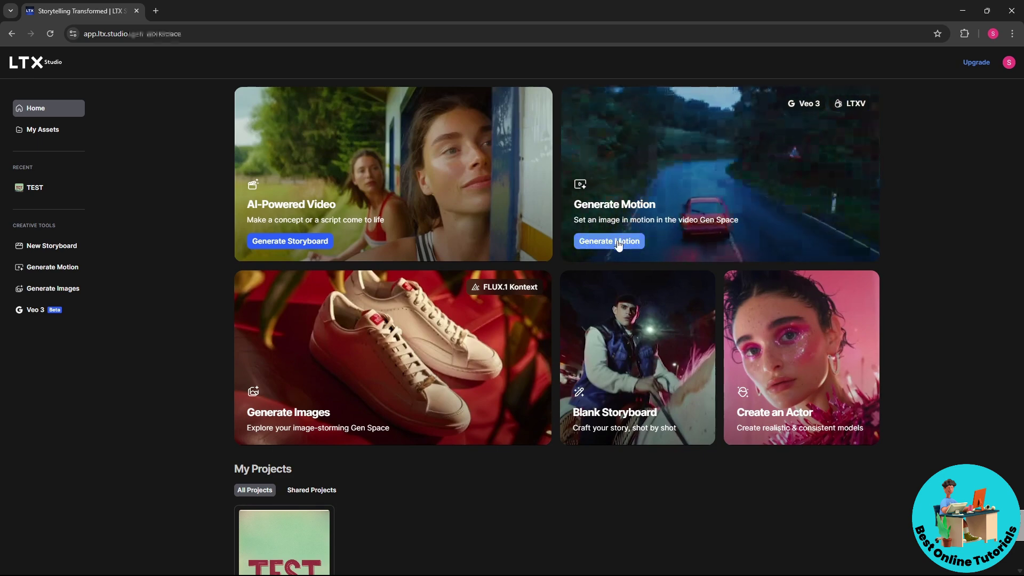
pyautogui.click(310, 520)
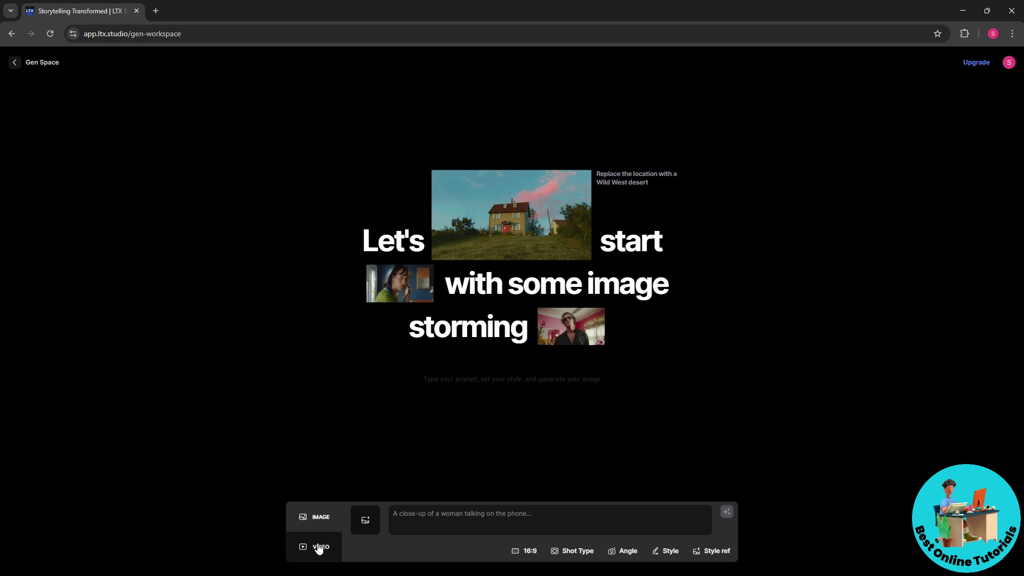
pyautogui.click(319, 549)
pyautogui.click(314, 523)
pyautogui.click(322, 553)
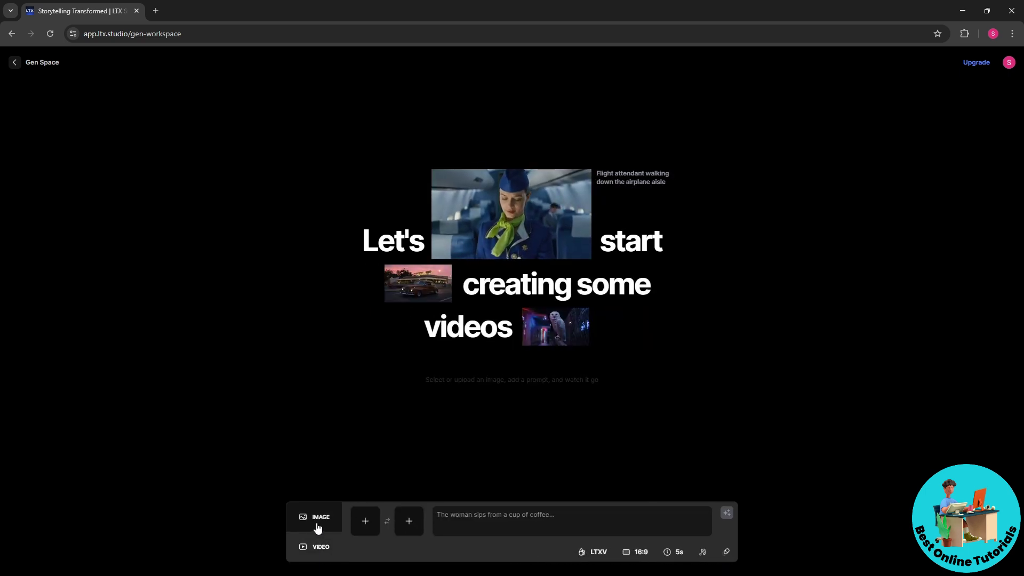
pyautogui.click(314, 522)
# Attach 'watermark' from D:\Up work Clients\Erik Project as the image reference.
pyautogui.moveTo(375, 535)
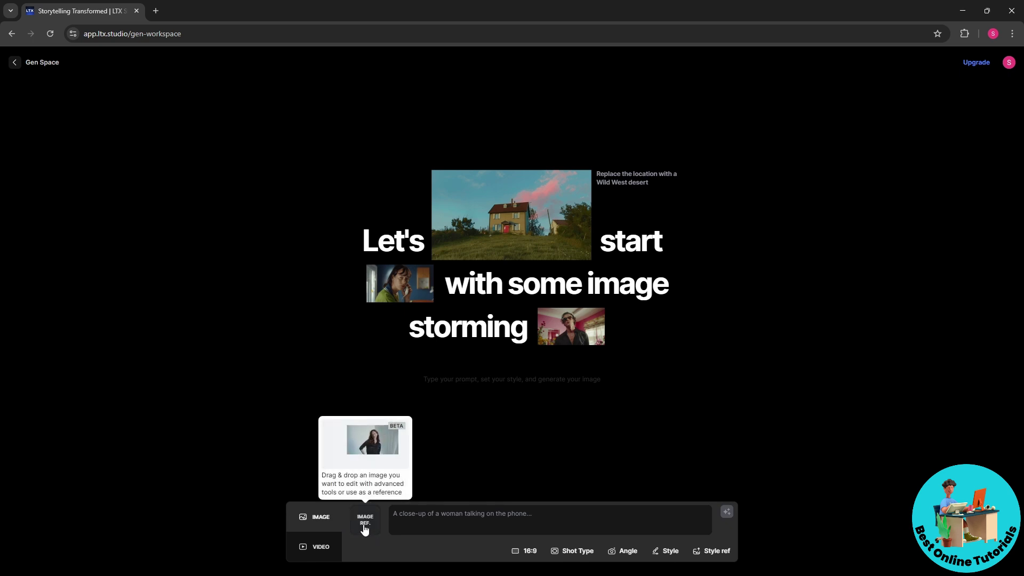
pyautogui.click(366, 526)
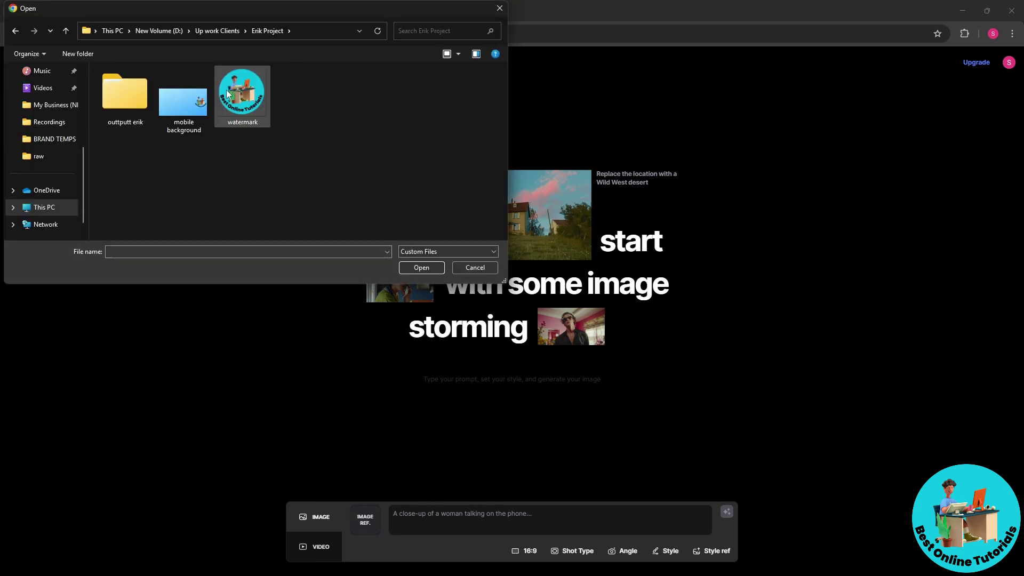
pyautogui.click(228, 94)
pyautogui.click(422, 268)
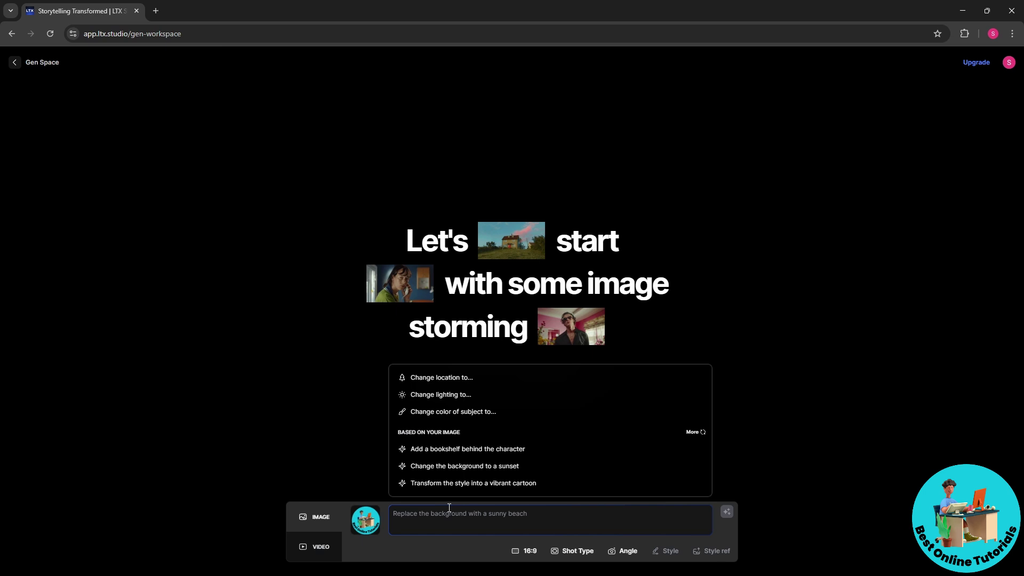
# Use the prompt 'Add a bookshelf behind the character' with Wide shot type and Overhead angle.
pyautogui.click(448, 450)
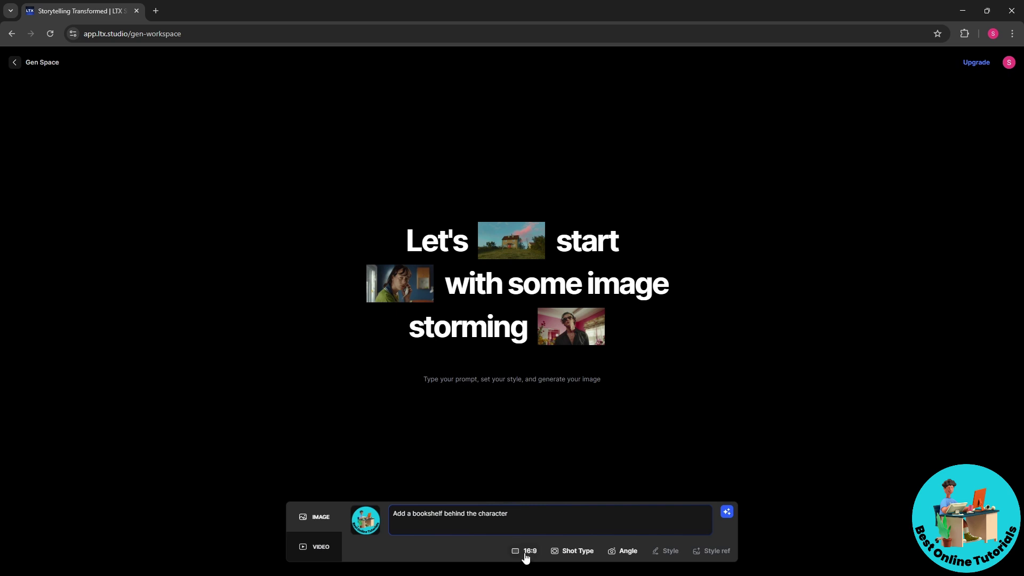
pyautogui.click(569, 555)
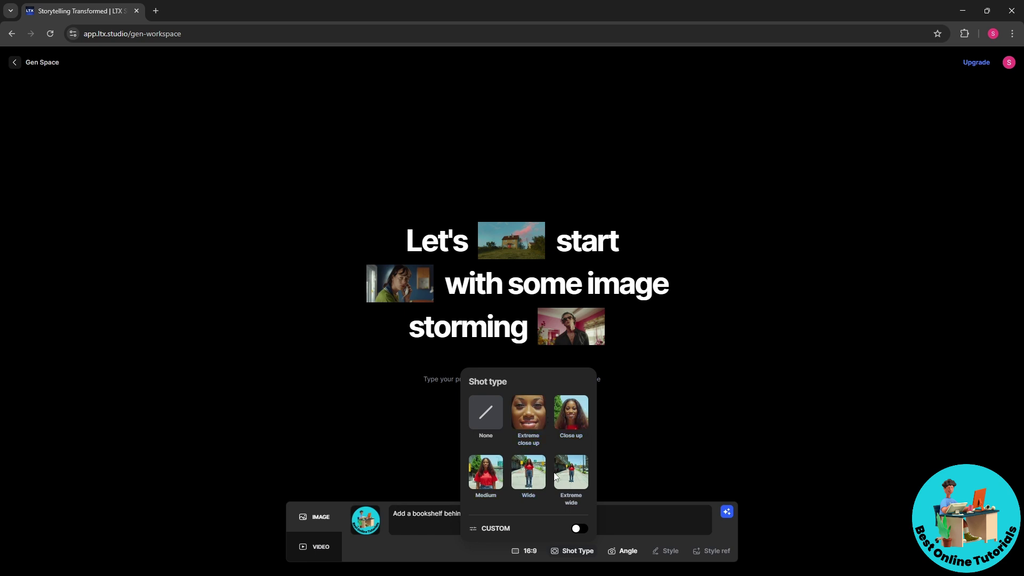
pyautogui.click(533, 474)
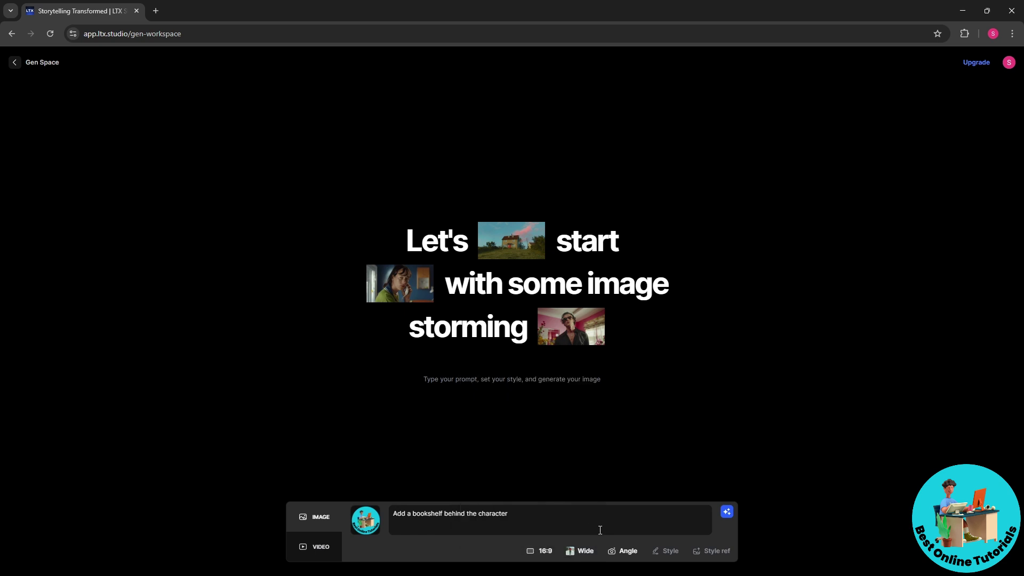
pyautogui.click(626, 553)
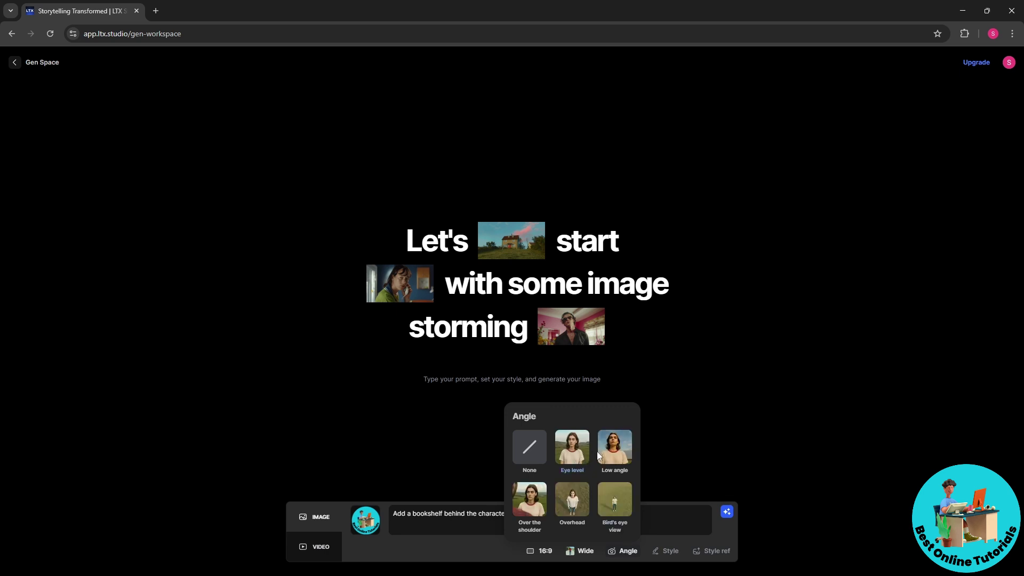
pyautogui.click(575, 500)
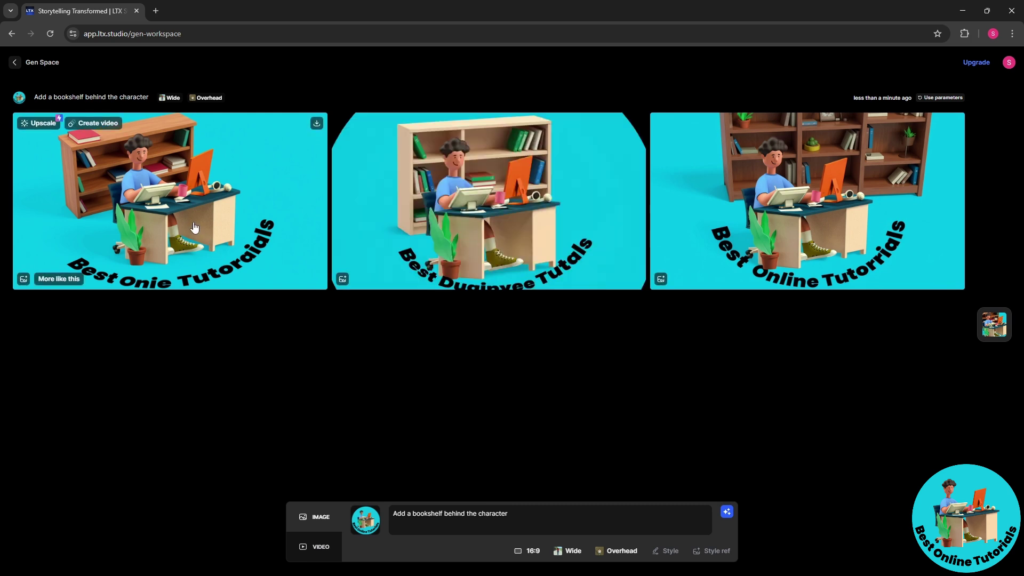
# View each of the three bookshelf images enlarged, closing each one afterwards.
pyautogui.click(113, 215)
pyautogui.click(986, 284)
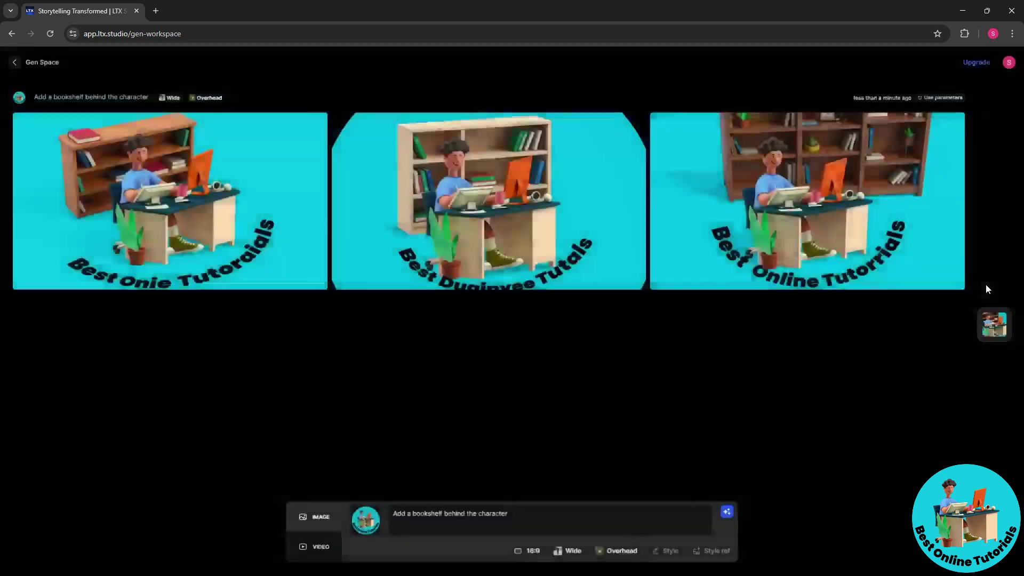
pyautogui.click(523, 185)
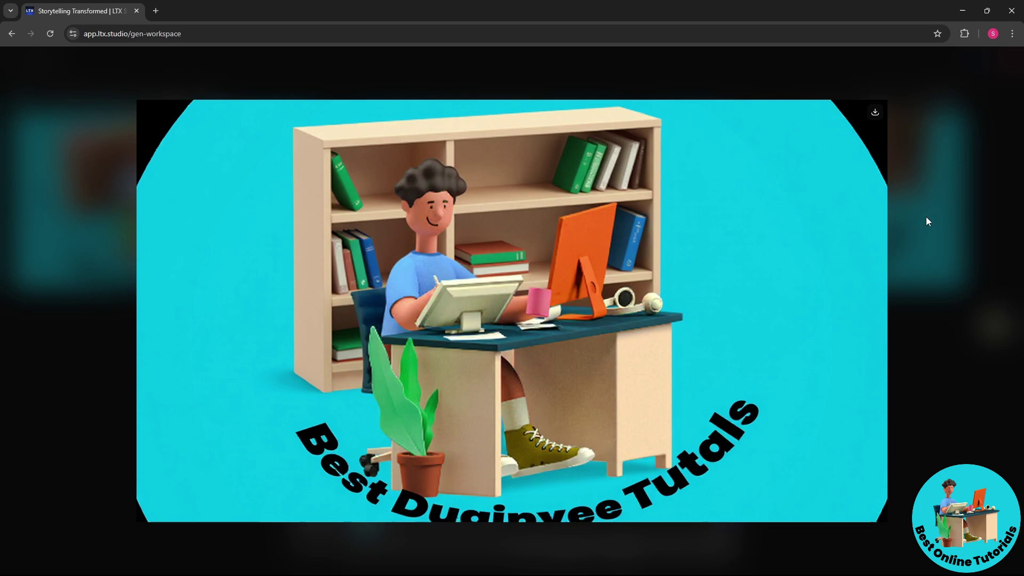
pyautogui.click(926, 216)
pyautogui.click(924, 214)
pyautogui.click(964, 215)
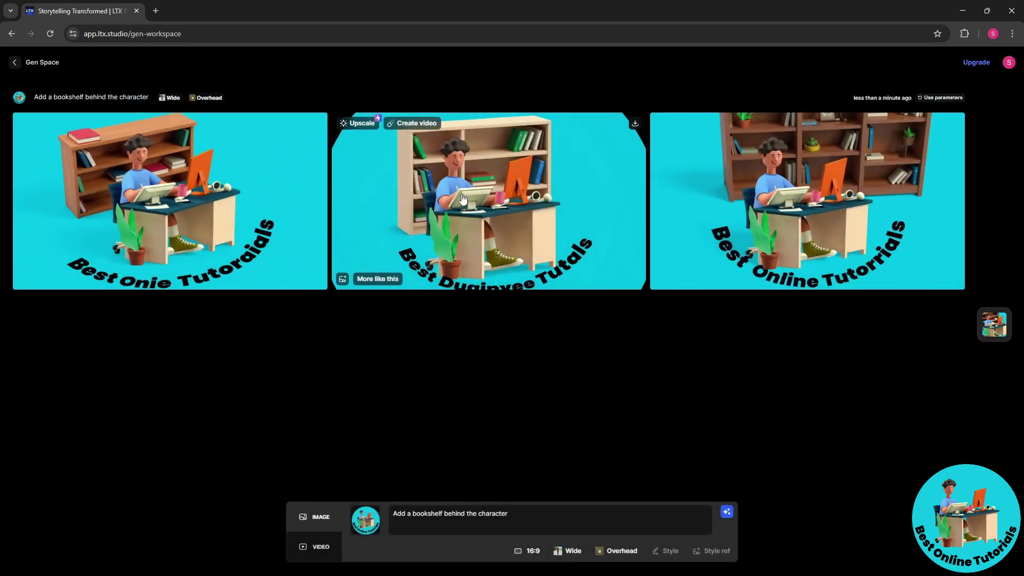
# Create a video from the middle image with prompt 'make it smooth' and Motion Intensity checked.
pyautogui.click(423, 126)
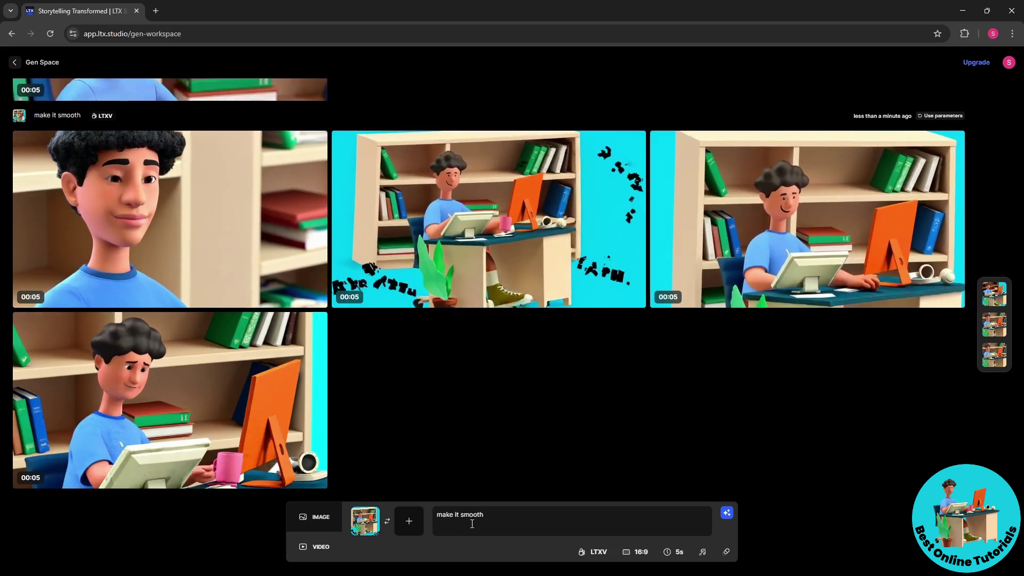
pyautogui.tripleClick(470, 512)
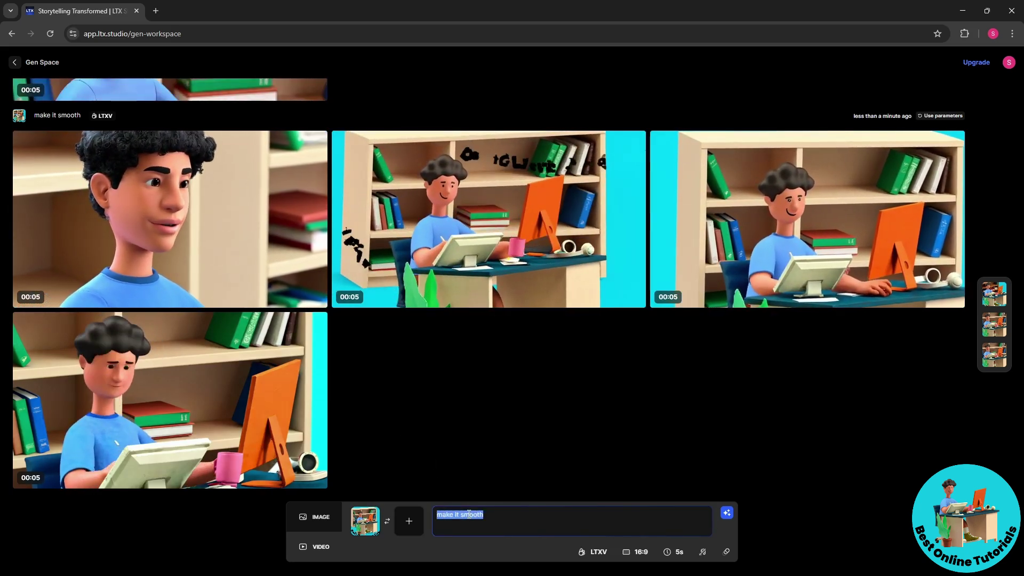
pyautogui.click(469, 514)
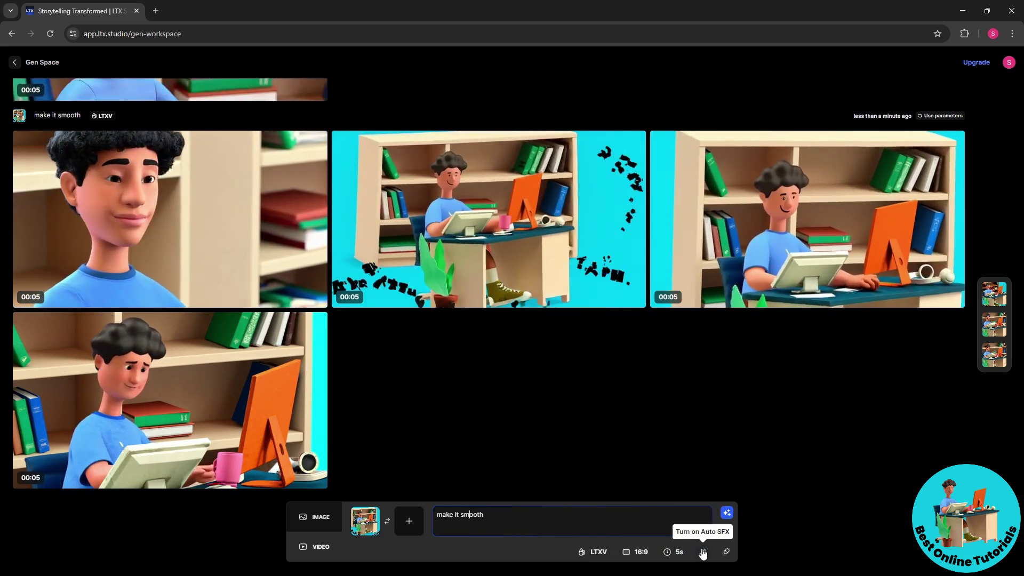
pyautogui.click(726, 552)
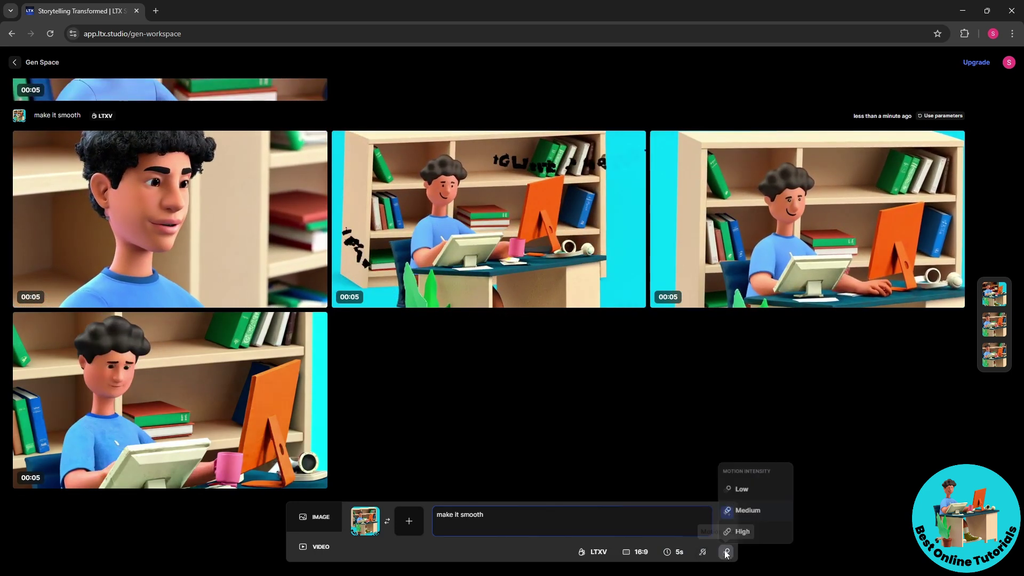
pyautogui.click(726, 554)
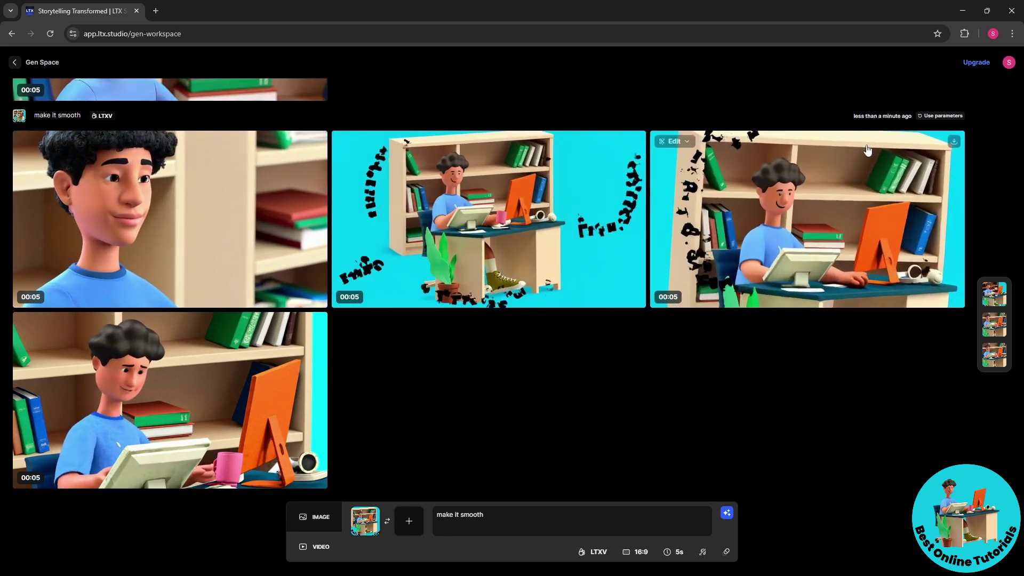
# Download the third video as make_it_smooth.mp4, play it, then enlarge the middle video.
pyautogui.click(954, 143)
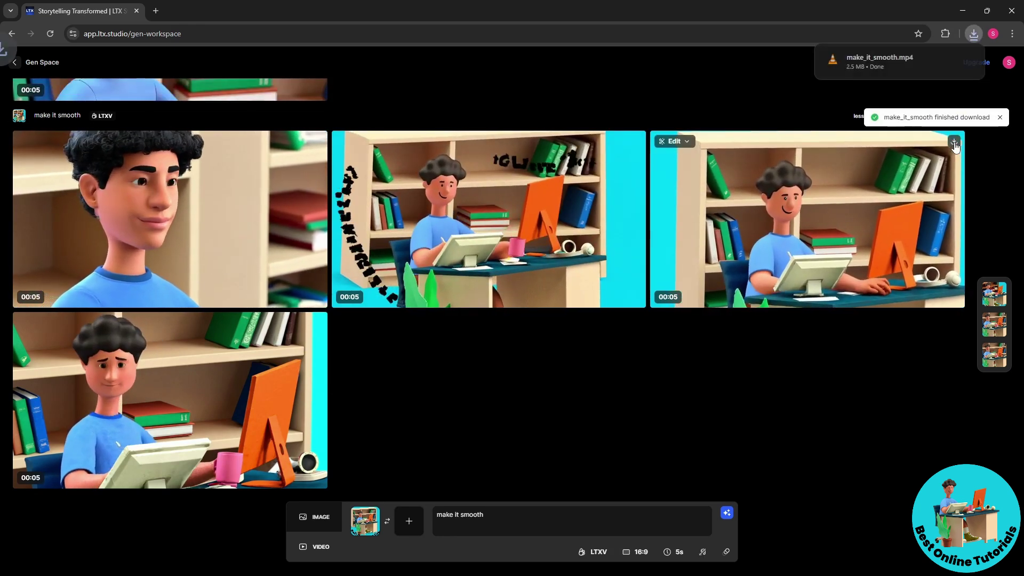
pyautogui.click(948, 59)
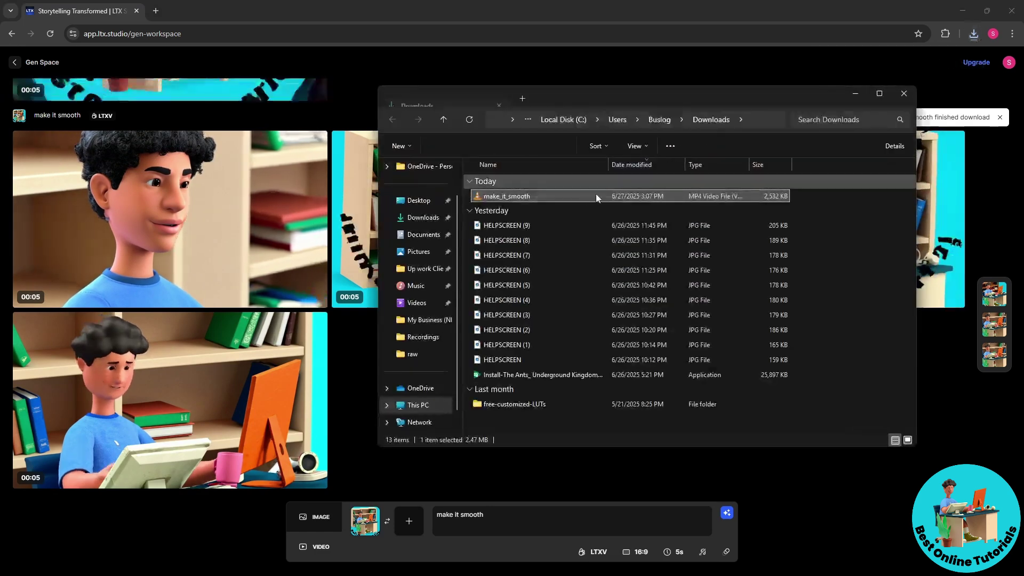
pyautogui.doubleClick(540, 196)
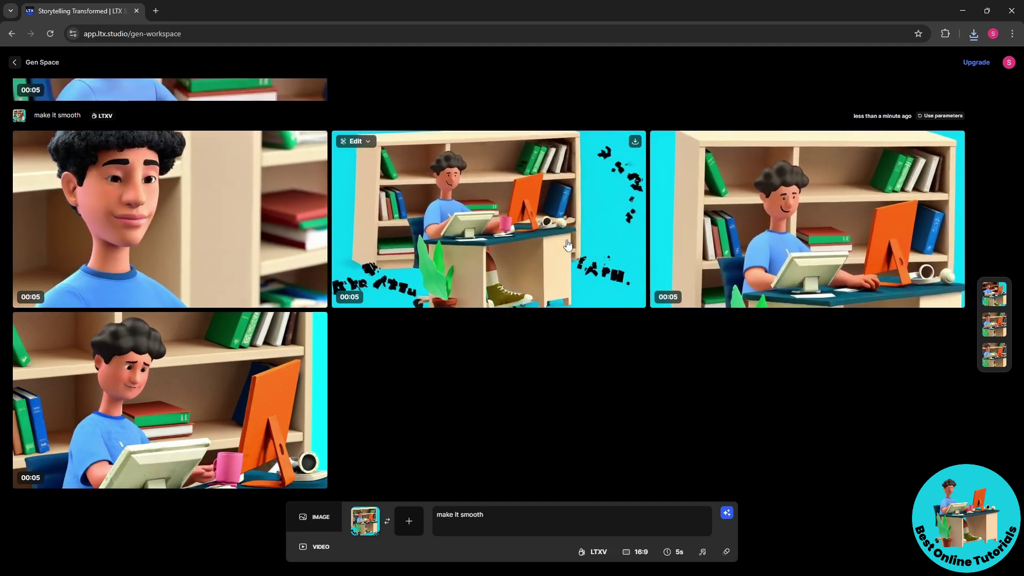
pyautogui.click(507, 217)
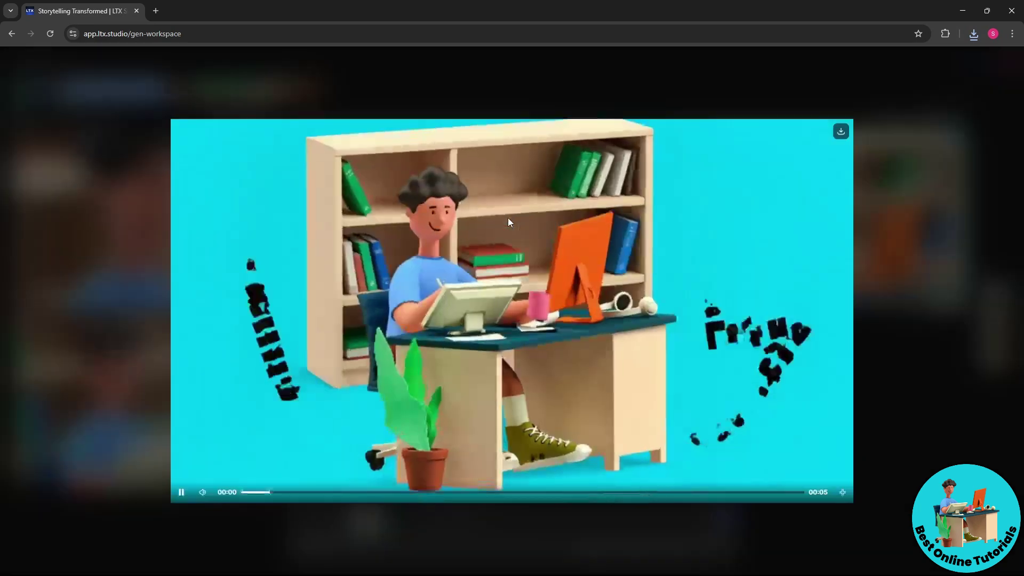